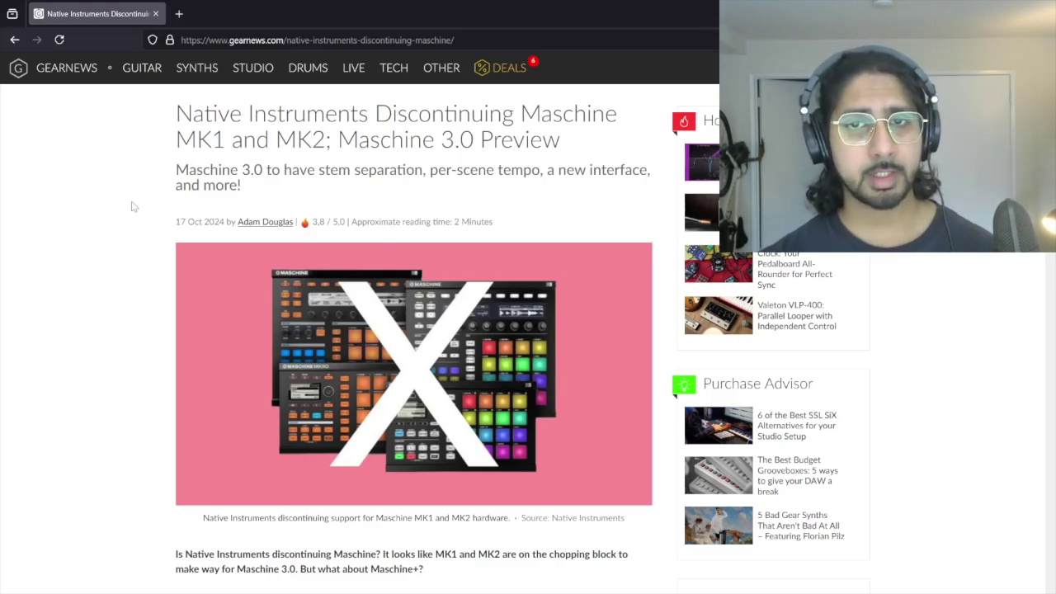
# Highlight the 'Maschine 3.0 Preview' part of the article title and scroll through the Gearnews article
pyautogui.moveTo(590, 142); pyautogui.dragTo(176, 140)
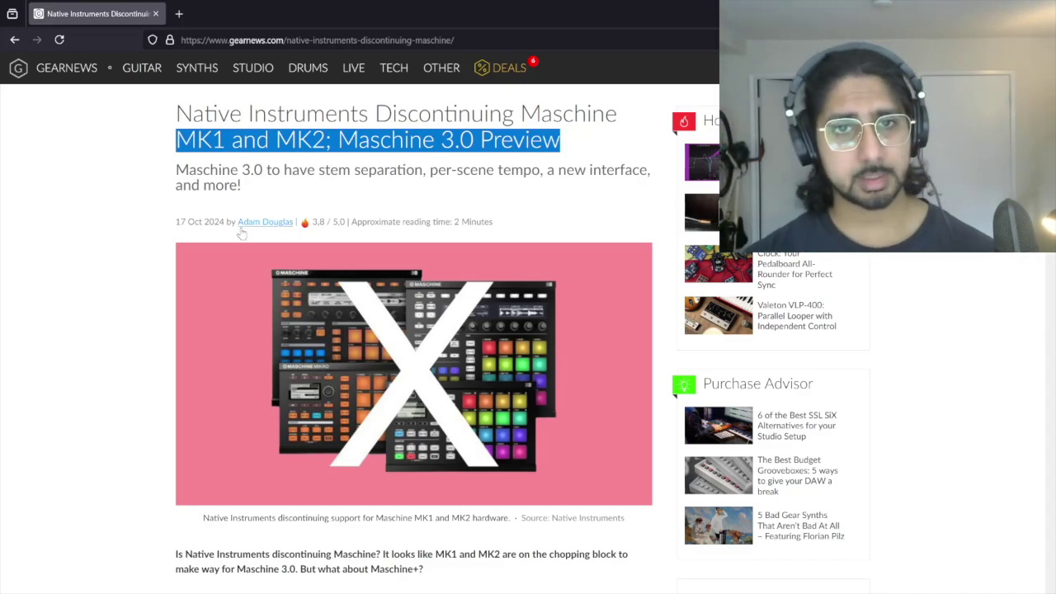
pyautogui.click(112, 274)
pyautogui.scroll(-5, 115, 292)
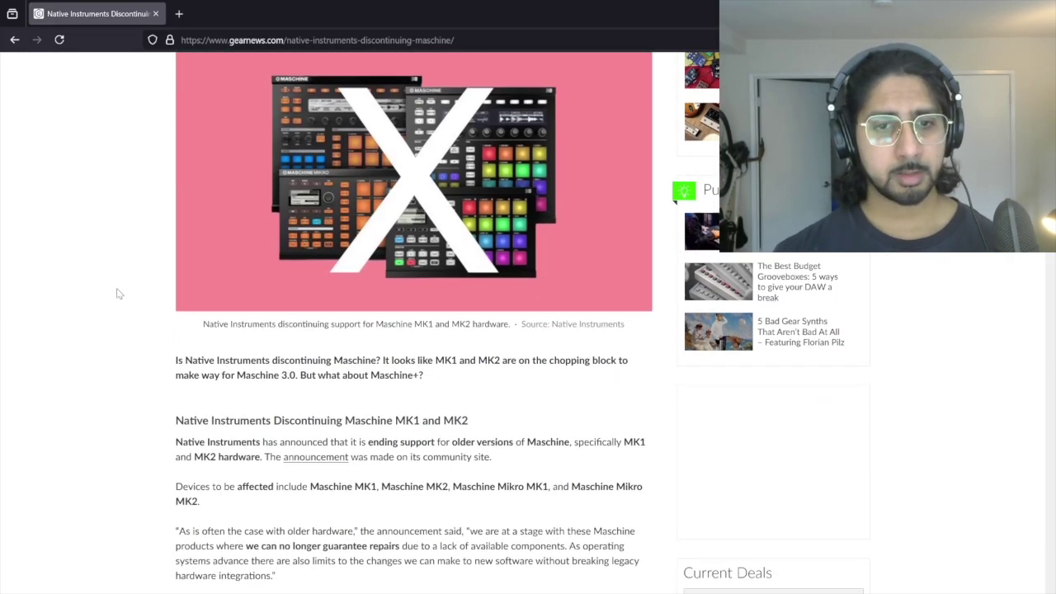
pyautogui.scroll(5, 115, 342)
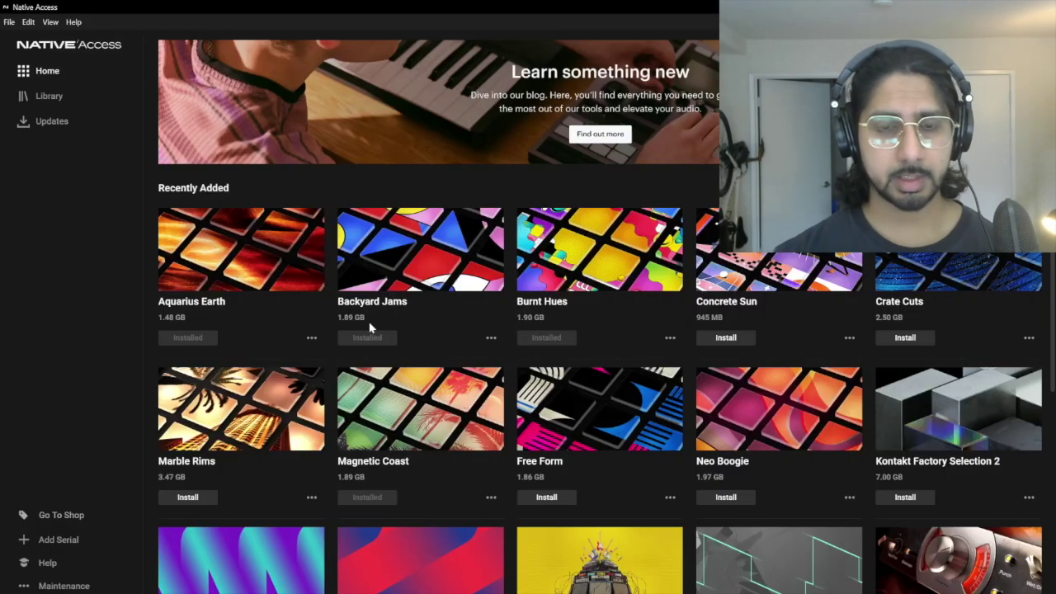
pyautogui.scroll(-4, 388, 322)
pyautogui.scroll(-3, 504, 269)
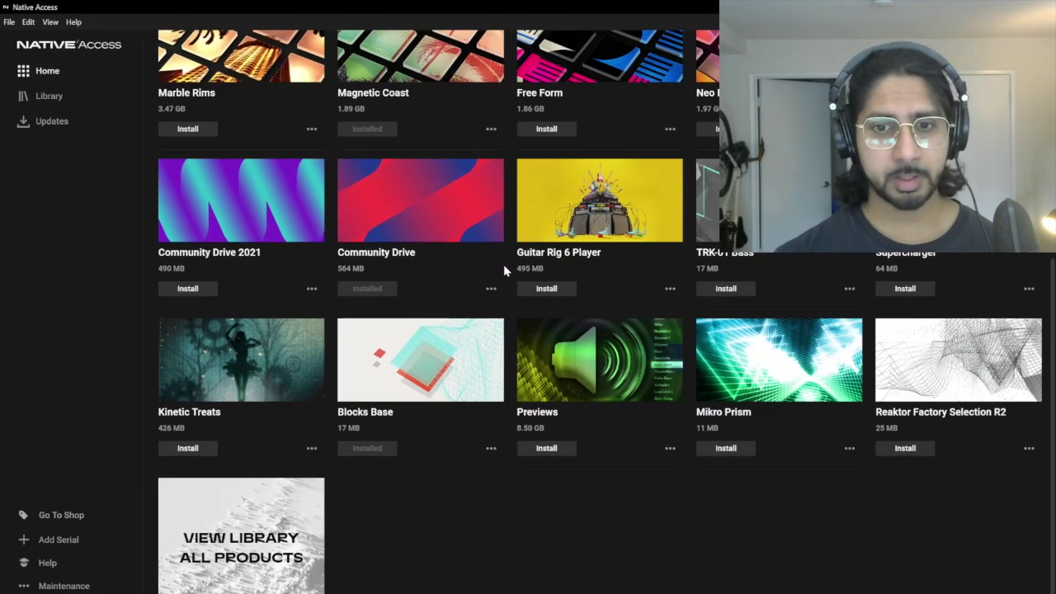
# In the Native Access Applications library, start installing Maschine 2 Essentials from its details panel
pyautogui.click(248, 551)
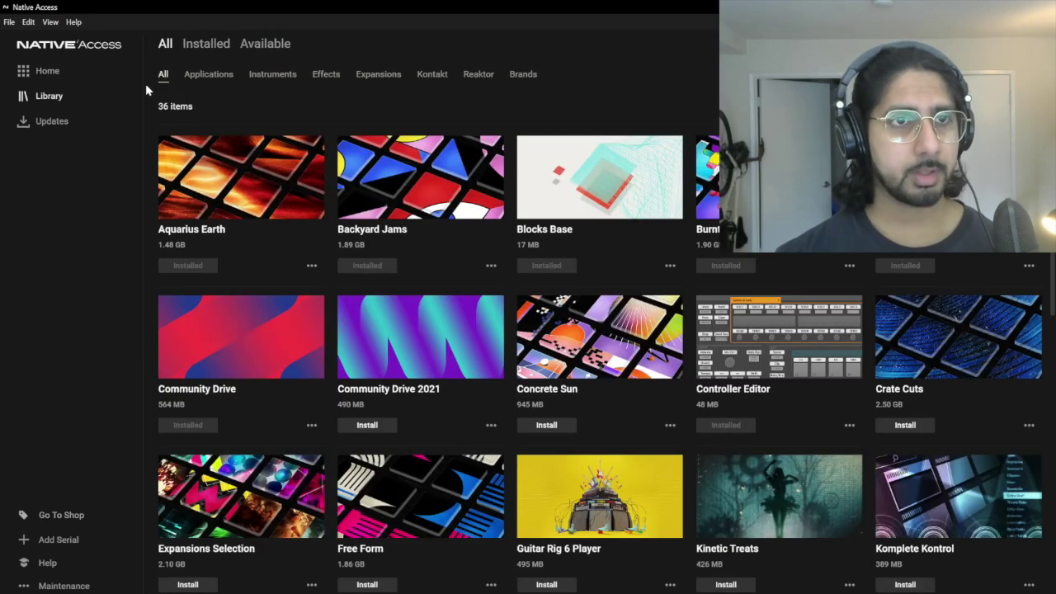
pyautogui.click(47, 75)
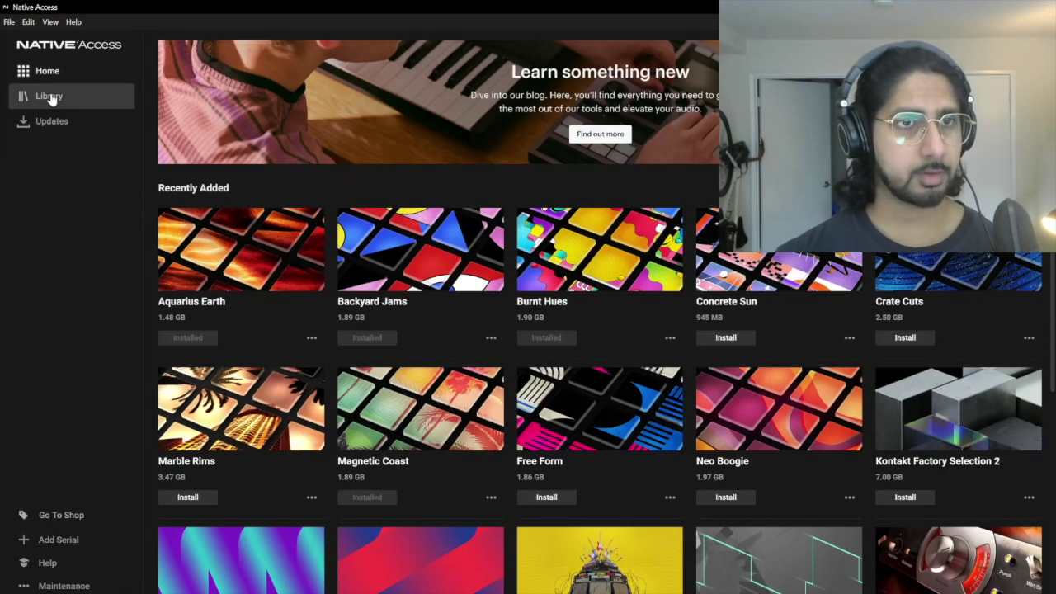
pyautogui.click(51, 98)
pyautogui.click(210, 75)
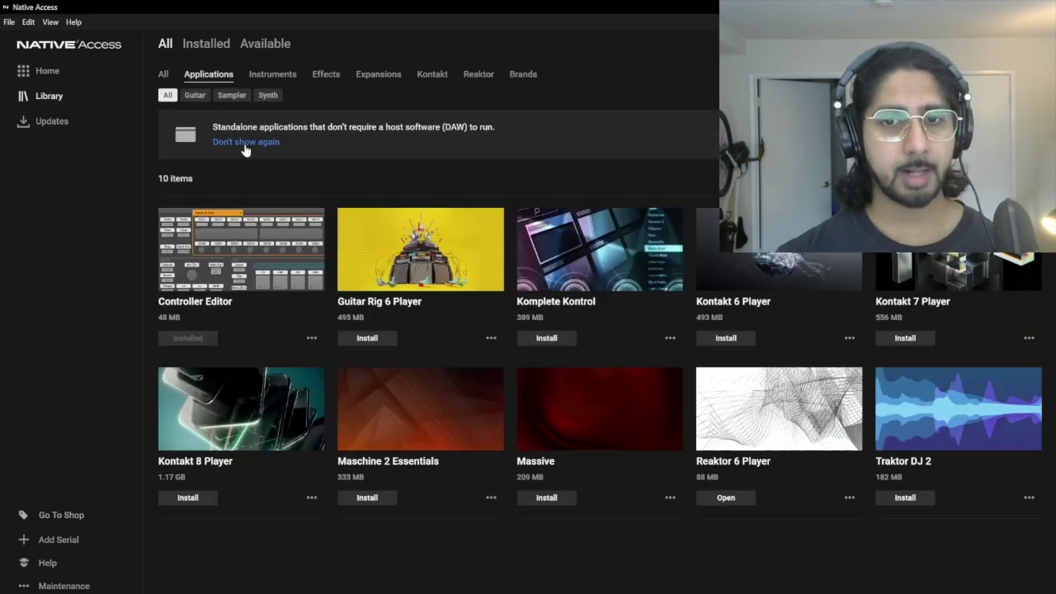
pyautogui.click(416, 413)
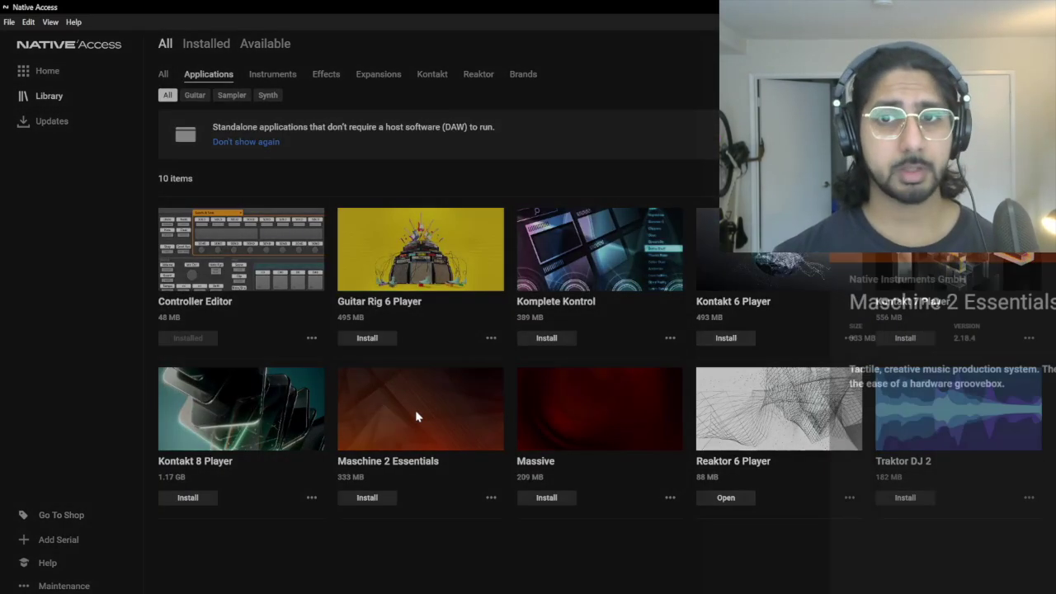
pyautogui.click(1003, 333)
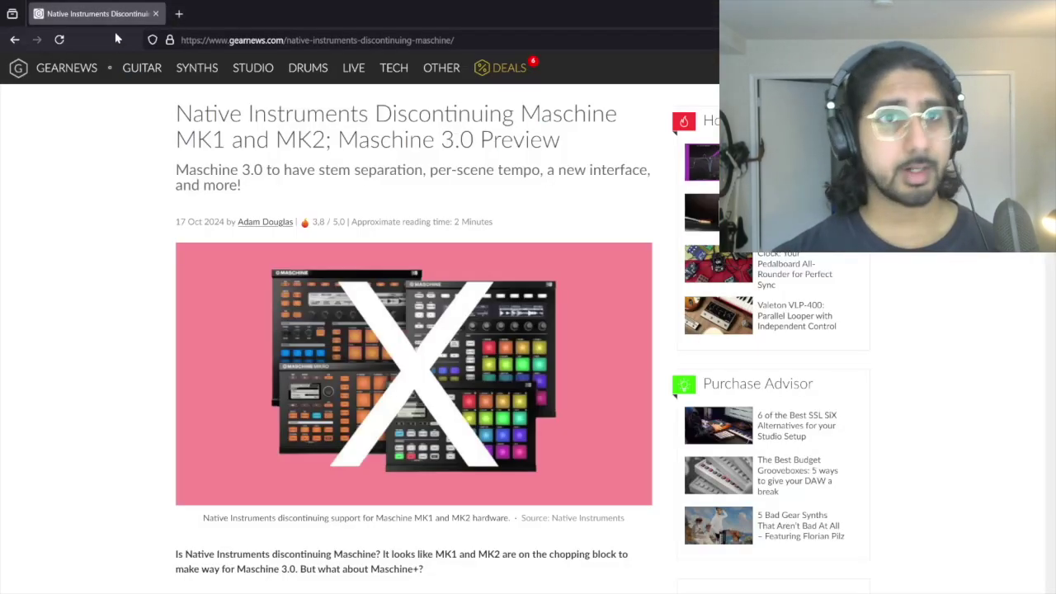
# Search Google for 'maschine 2 essentials' in a new tab and skim the results
pyautogui.click(183, 14)
pyautogui.write('maschine')
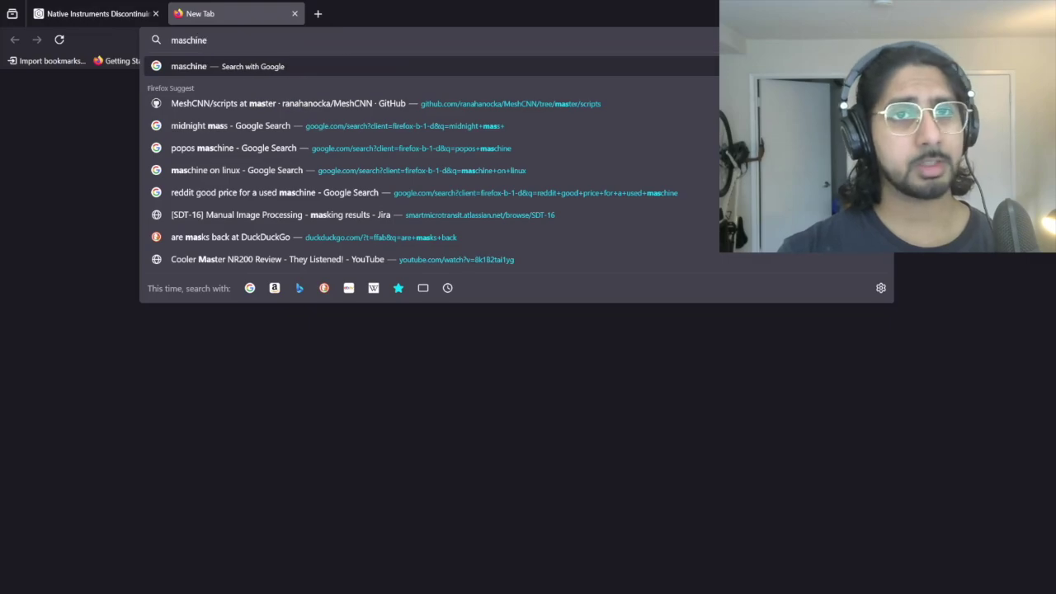
pyautogui.write(' 2 essentiel')
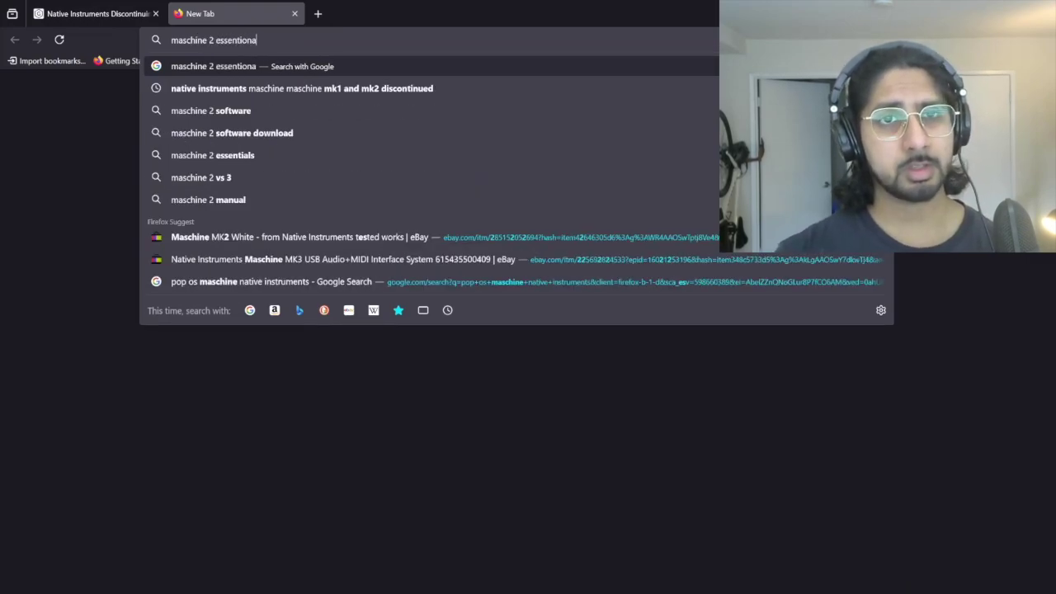
pyautogui.press('BackSpace')
pyautogui.press('BackSpace')
pyautogui.write('als')
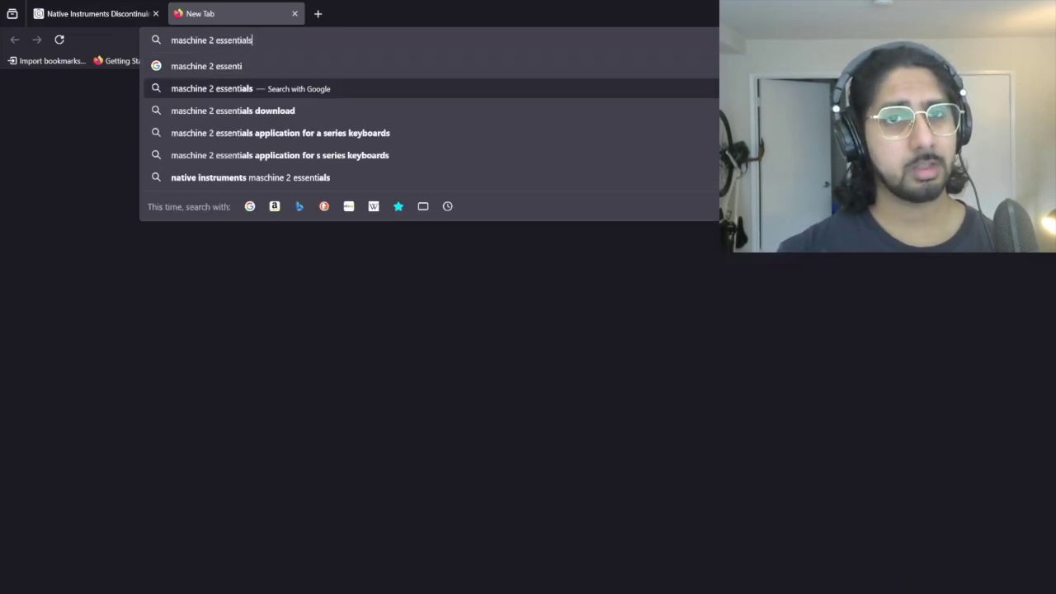
pyautogui.press('Return')
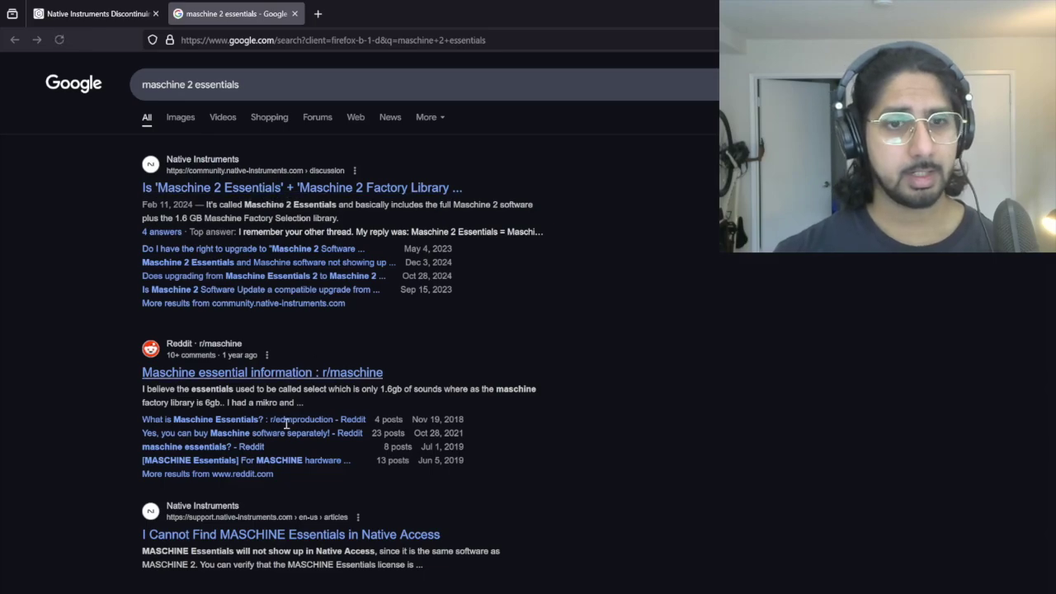
pyautogui.scroll(-3, 405, 526)
pyautogui.scroll(-2, 405, 521)
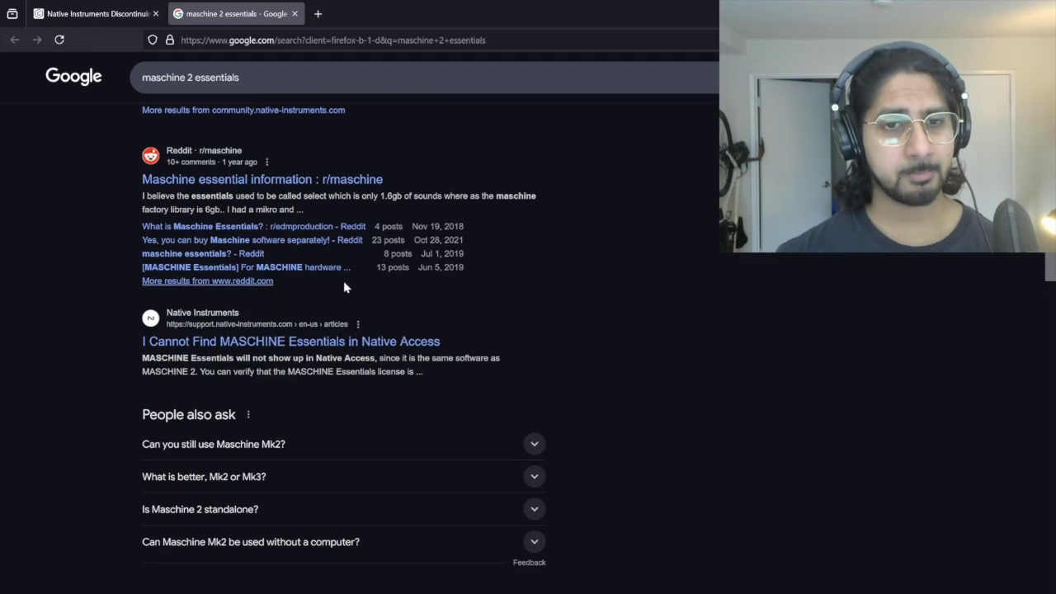
pyautogui.scroll(3, 349, 476)
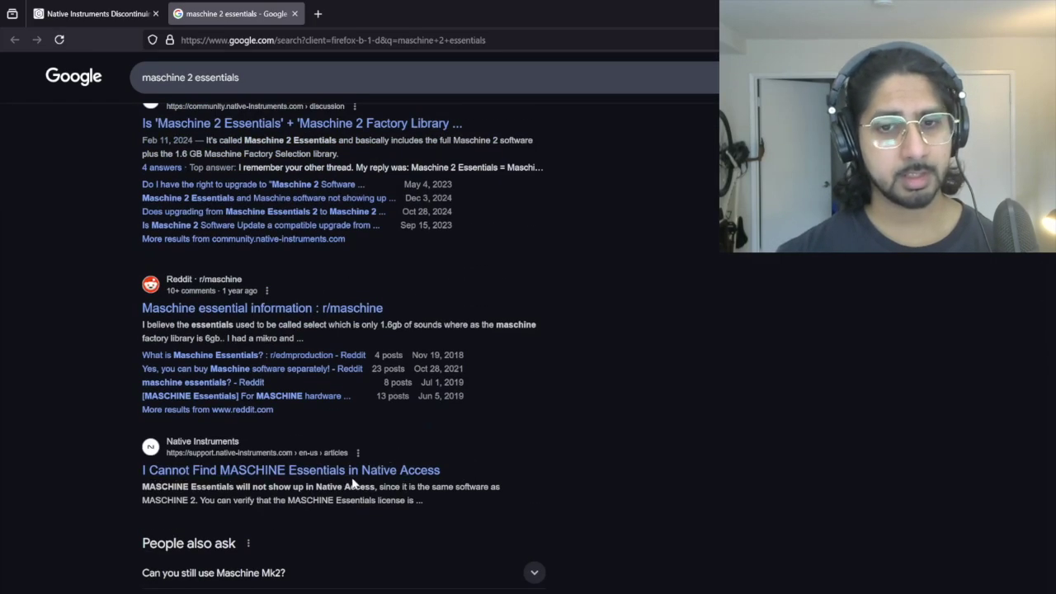
pyautogui.scroll(1, 561, 433)
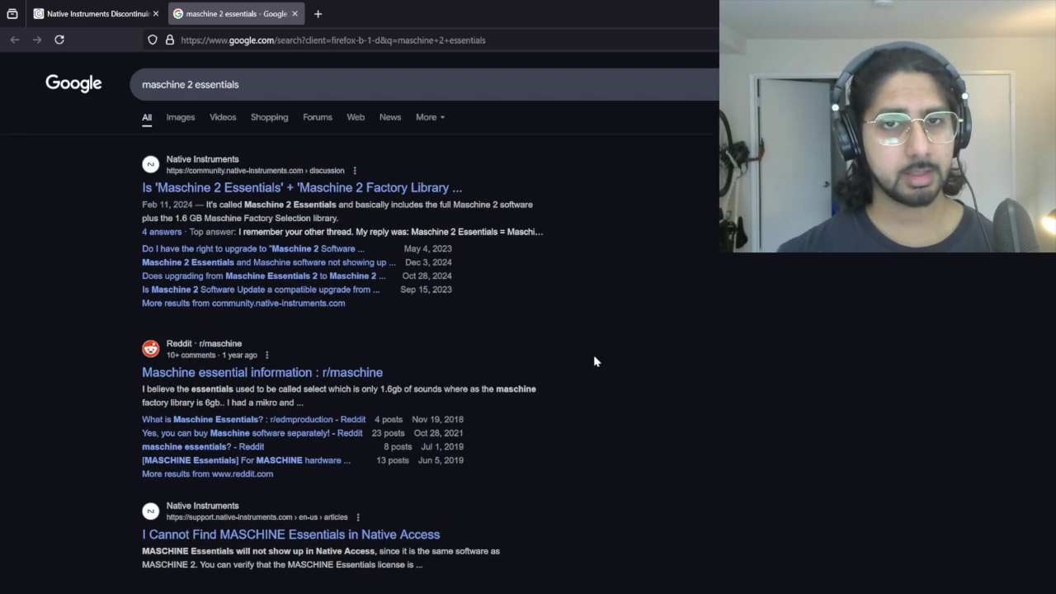
# Refine the search to 'native instruments maschine 2 essentials' using the suggestion and skim the results
pyautogui.click(265, 85)
pyautogui.write('native instyru')
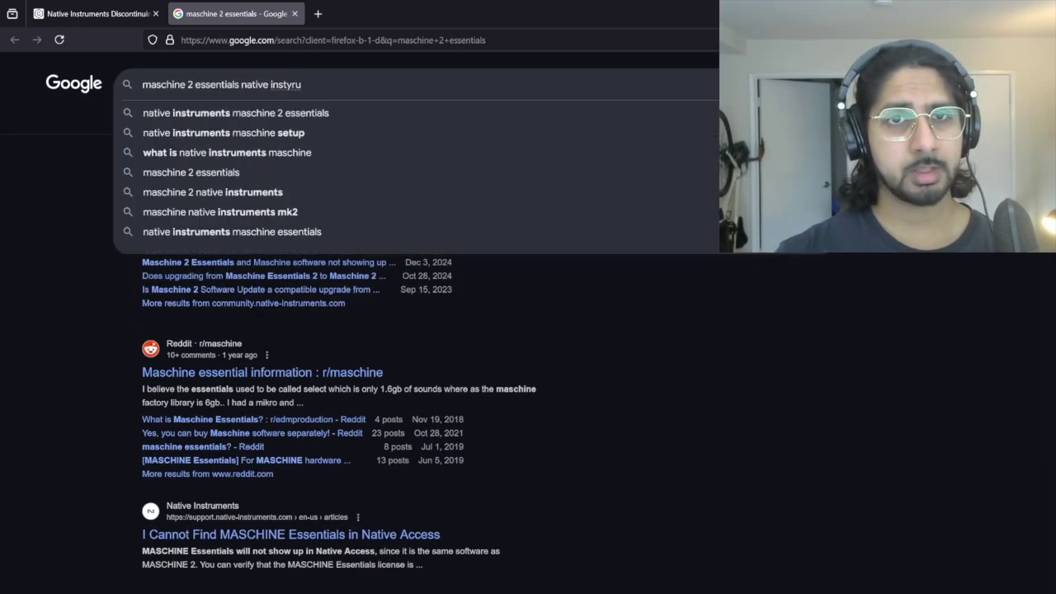
pyautogui.press('BackSpace')
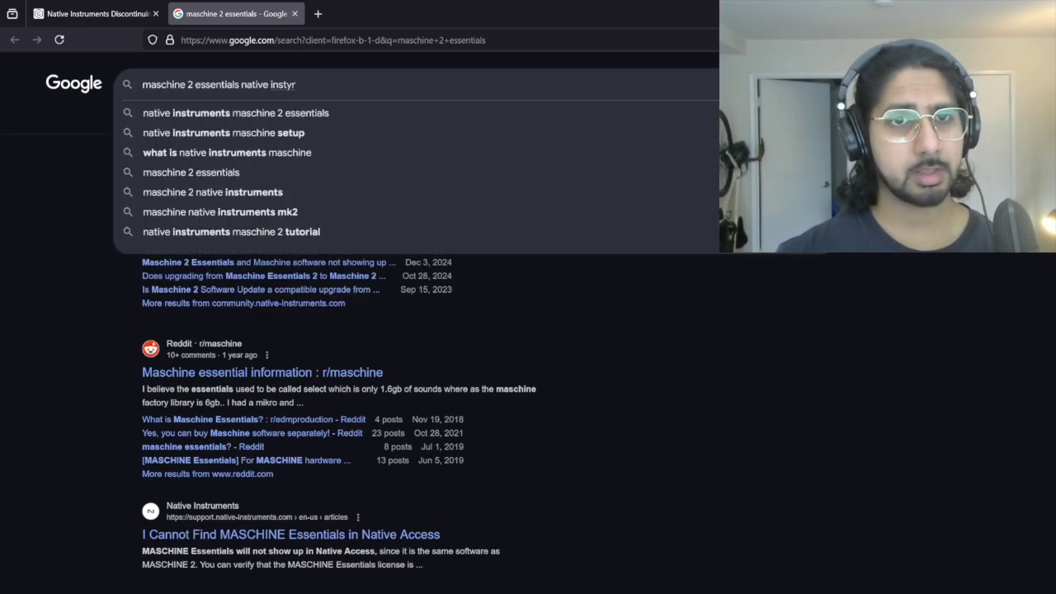
pyautogui.press('Down')
pyautogui.press('Return')
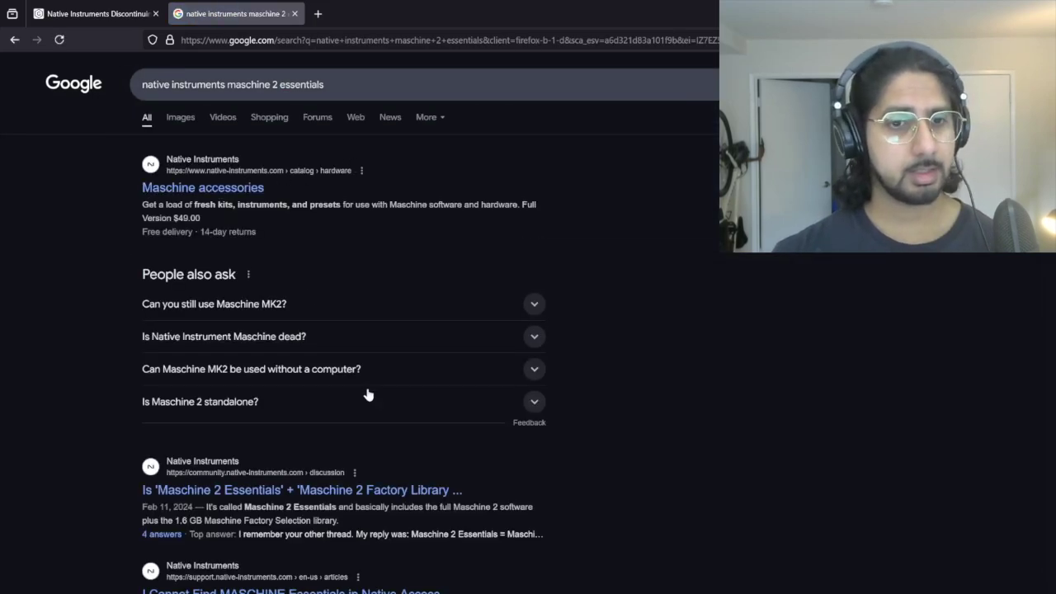
pyautogui.scroll(-2, 381, 417)
pyautogui.scroll(-6, 384, 415)
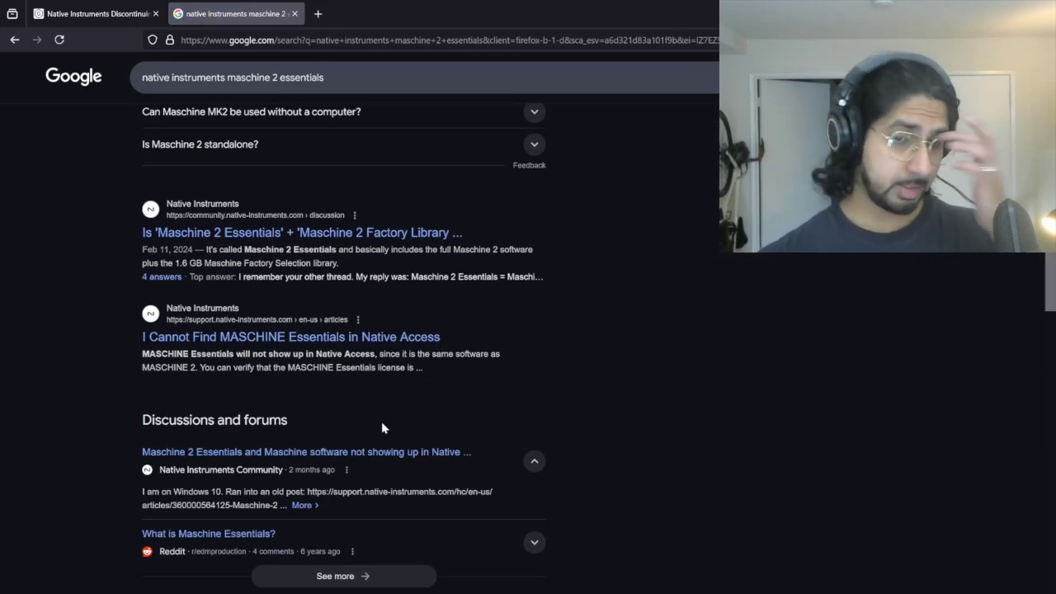
pyautogui.scroll(8, 398, 412)
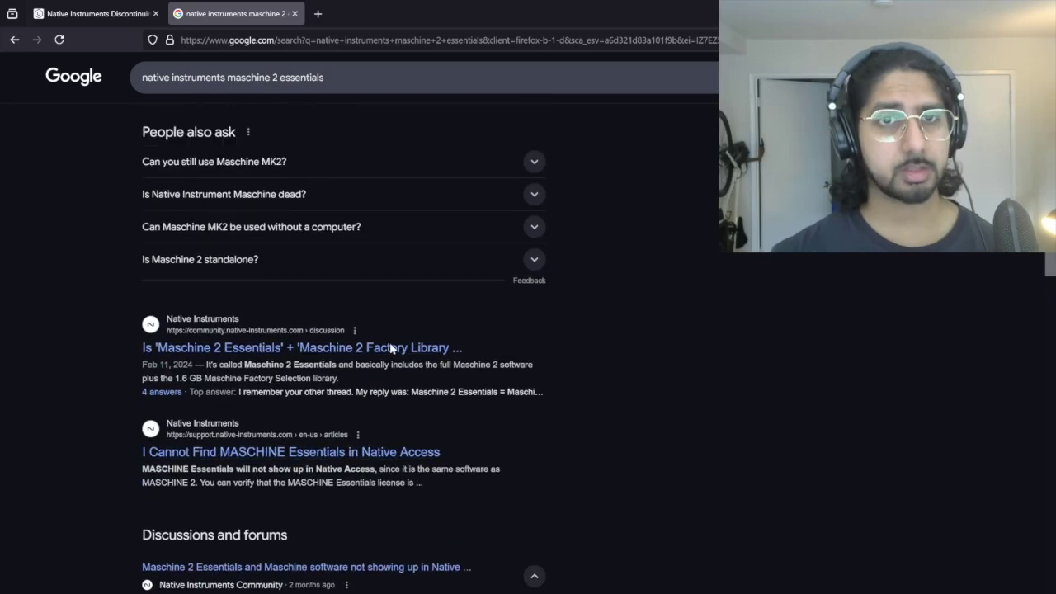
# Search for 'native instruments maschine 3 essentials' and open the Maschine 3 product page
pyautogui.click(281, 83)
pyautogui.press('BackSpace')
pyautogui.press('BackSpace')
pyautogui.write('3')
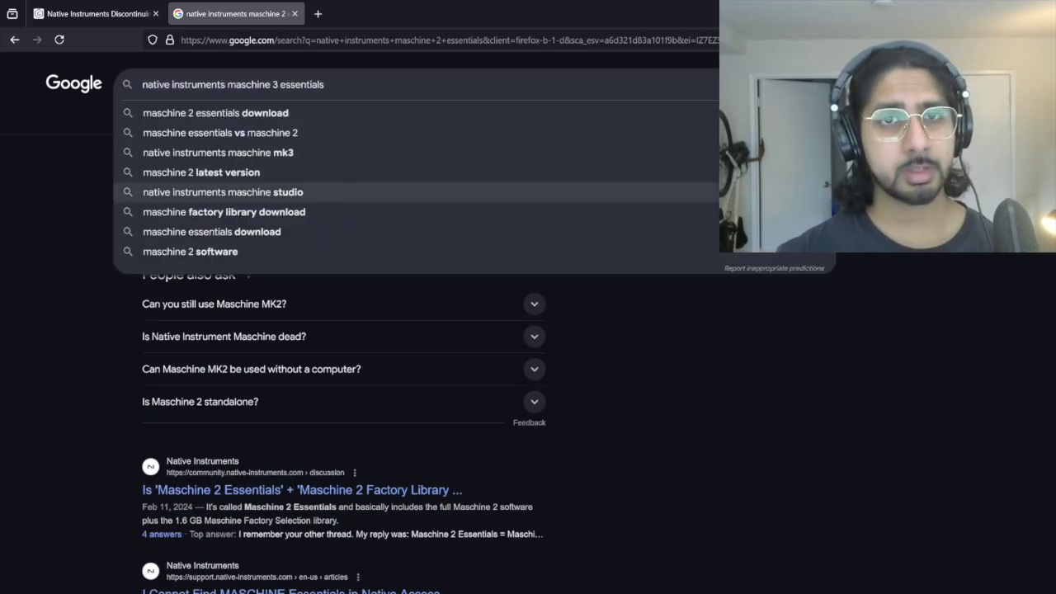
pyautogui.press('Return')
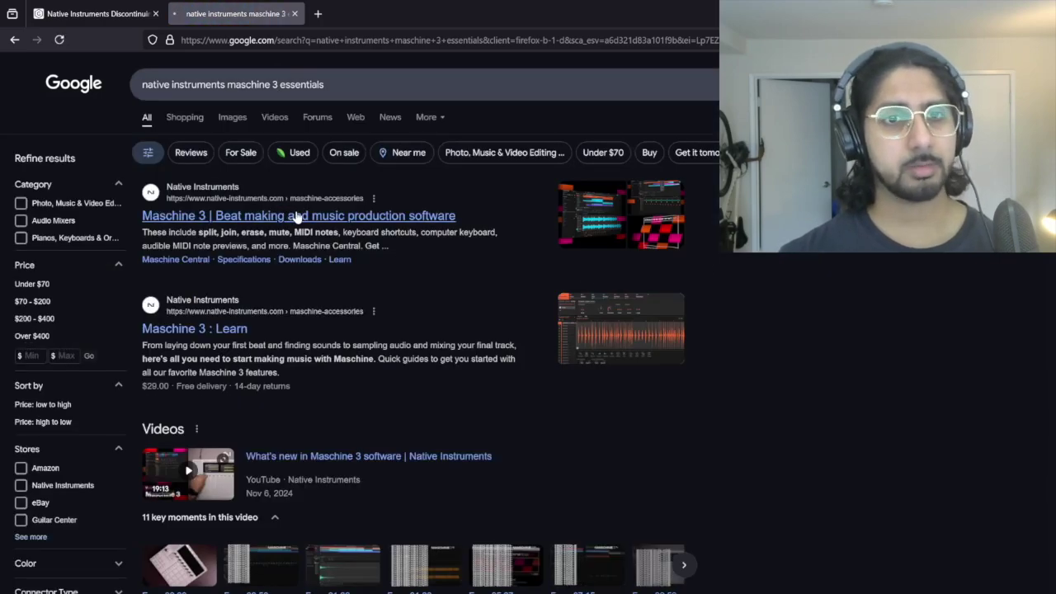
pyautogui.click(284, 215)
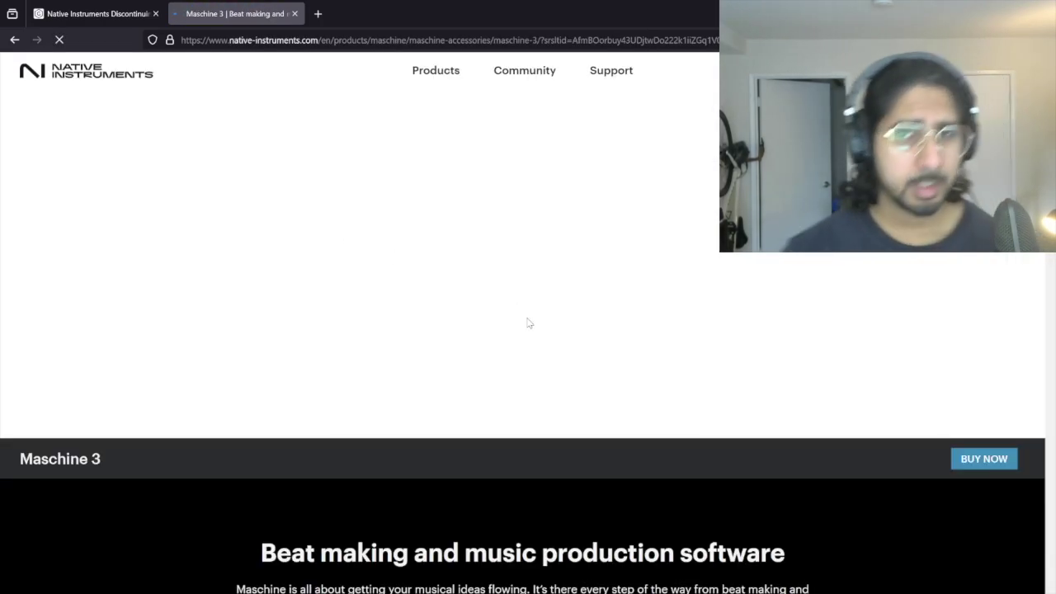
# Highlight the $29.00 price on the product page, then go to the Maschine 3 pricing page
pyautogui.scroll(-3, 682, 370)
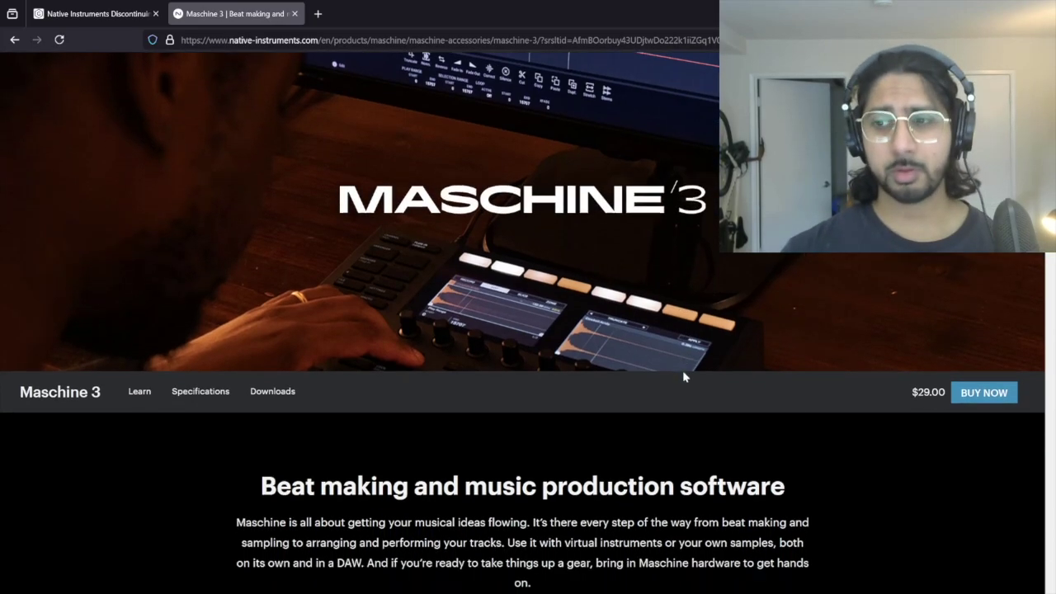
pyautogui.scroll(3, 693, 364)
pyautogui.scroll(-3, 627, 460)
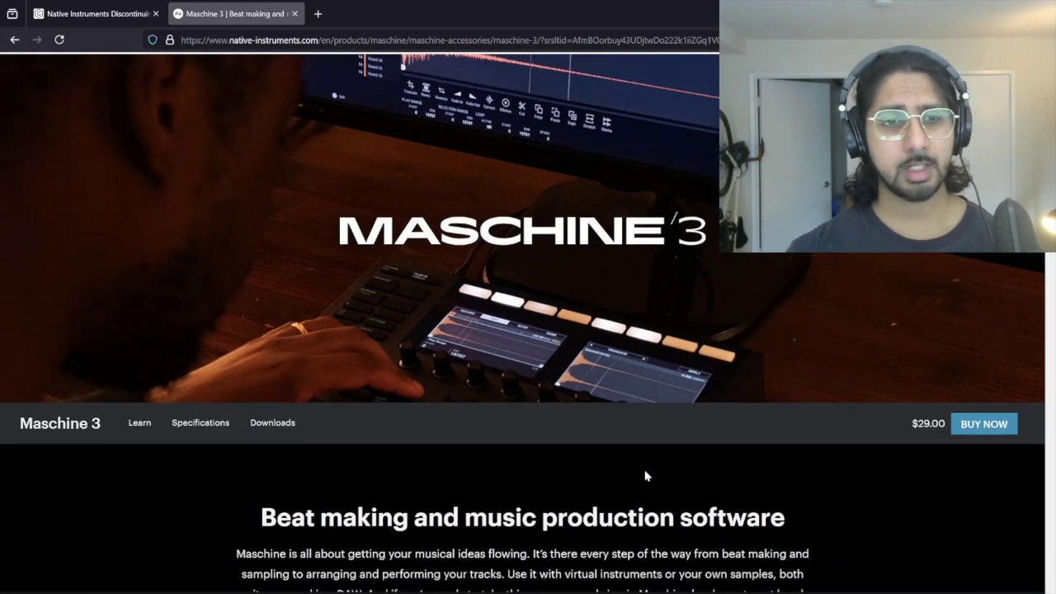
pyautogui.moveTo(883, 278); pyautogui.dragTo(983, 280)
pyautogui.click(877, 268)
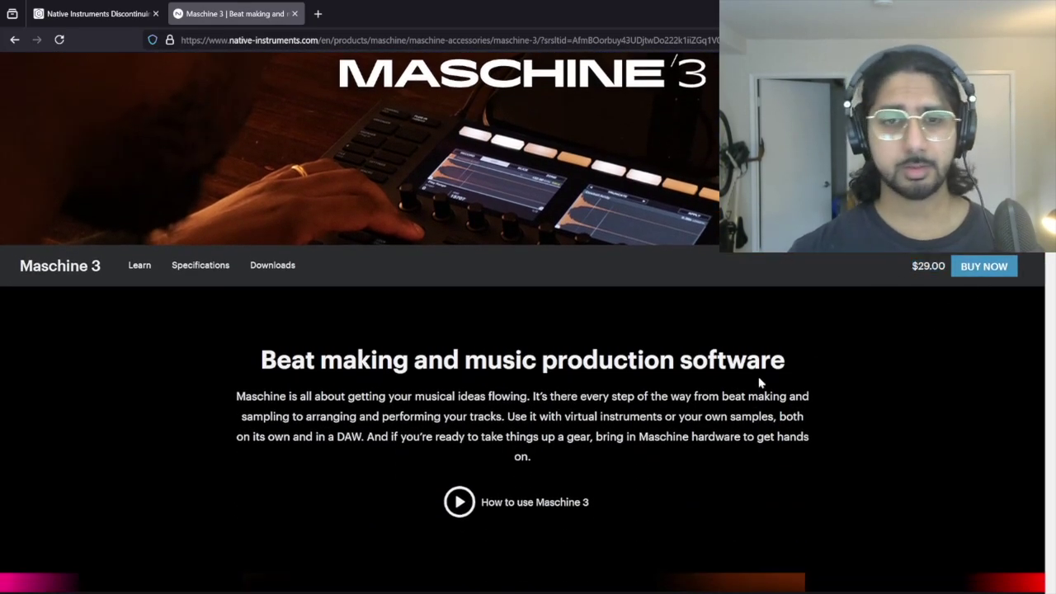
pyautogui.scroll(-3, 877, 268)
pyautogui.scroll(3, 877, 268)
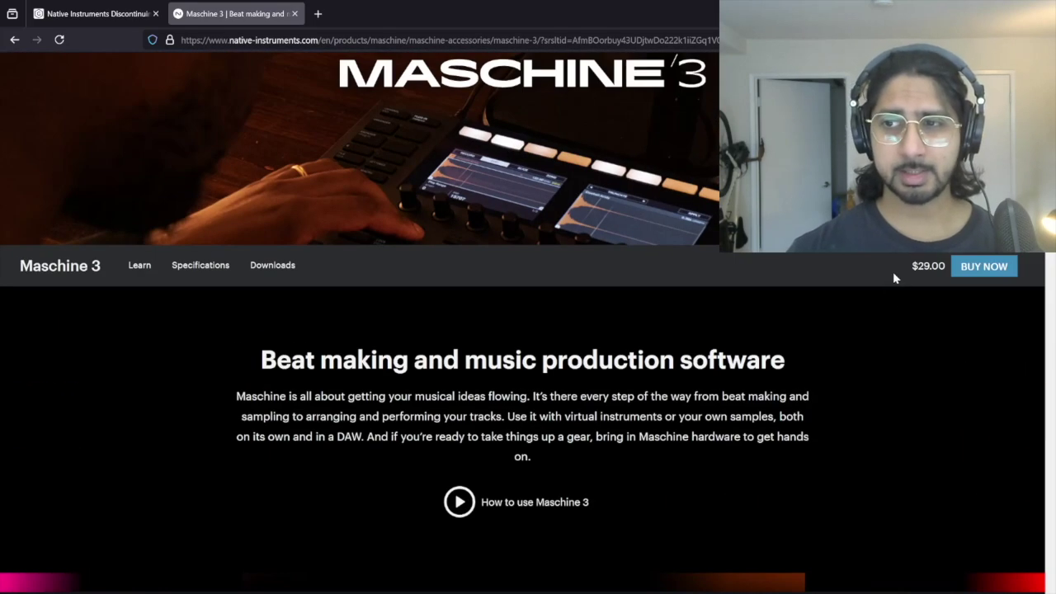
pyautogui.moveTo(903, 268); pyautogui.dragTo(947, 270)
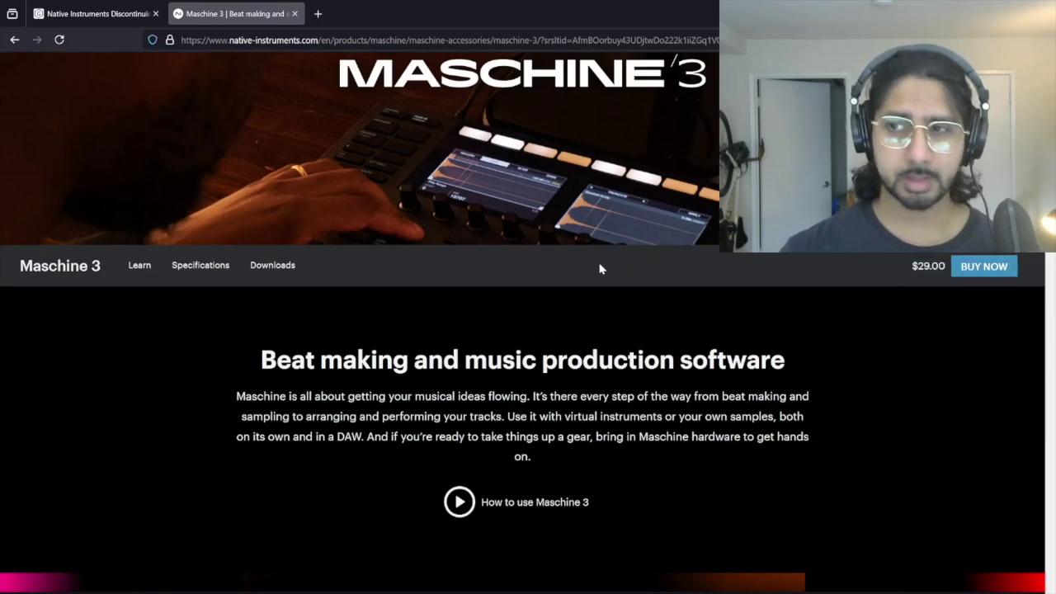
pyautogui.scroll(-6, 537, 306)
pyautogui.scroll(-5, 580, 352)
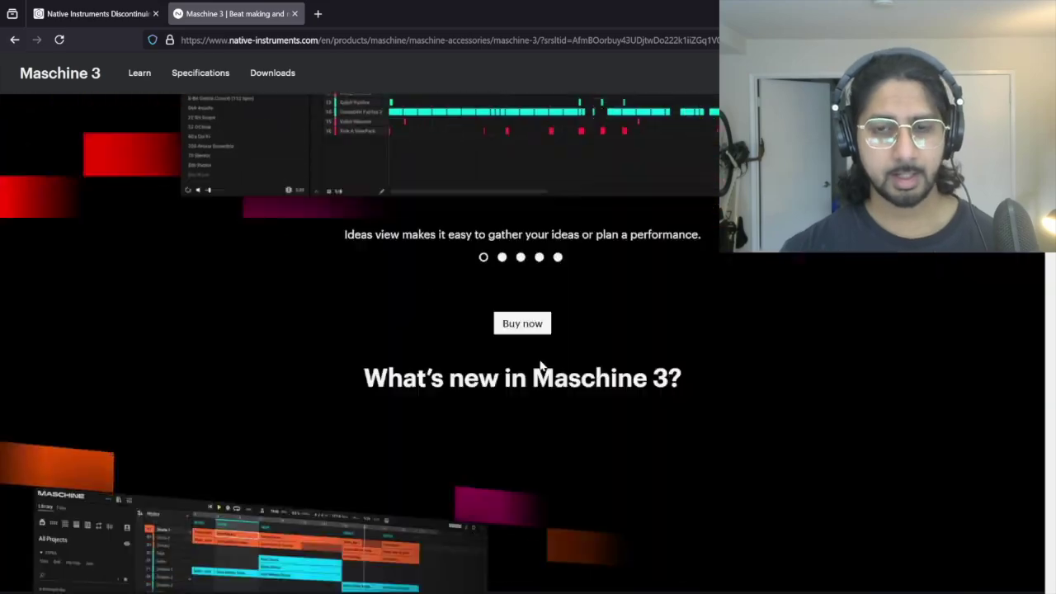
pyautogui.scroll(-3, 545, 362)
pyautogui.scroll(-4, 568, 360)
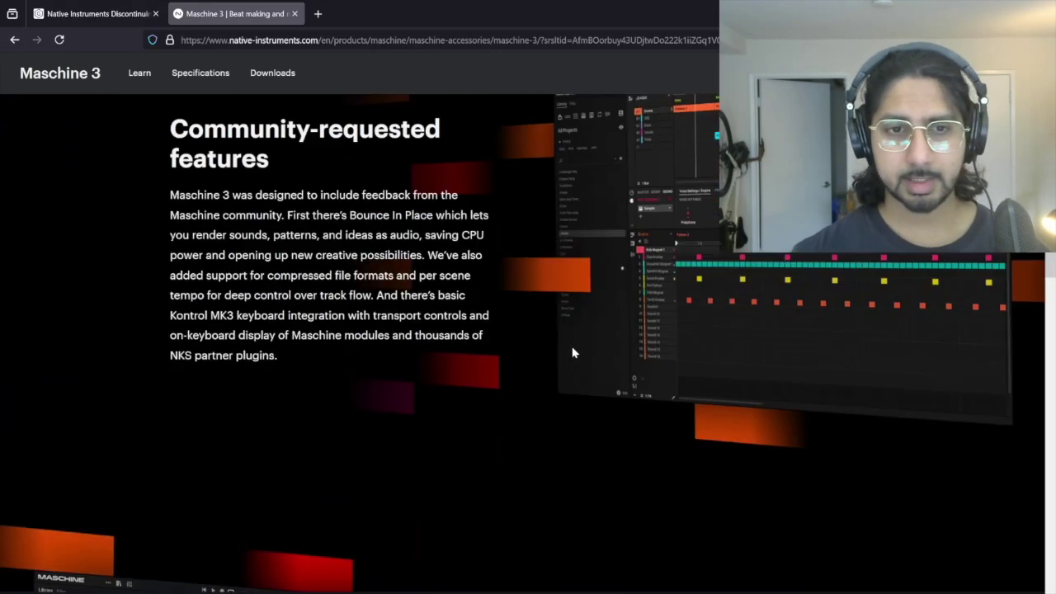
pyautogui.scroll(10, 586, 354)
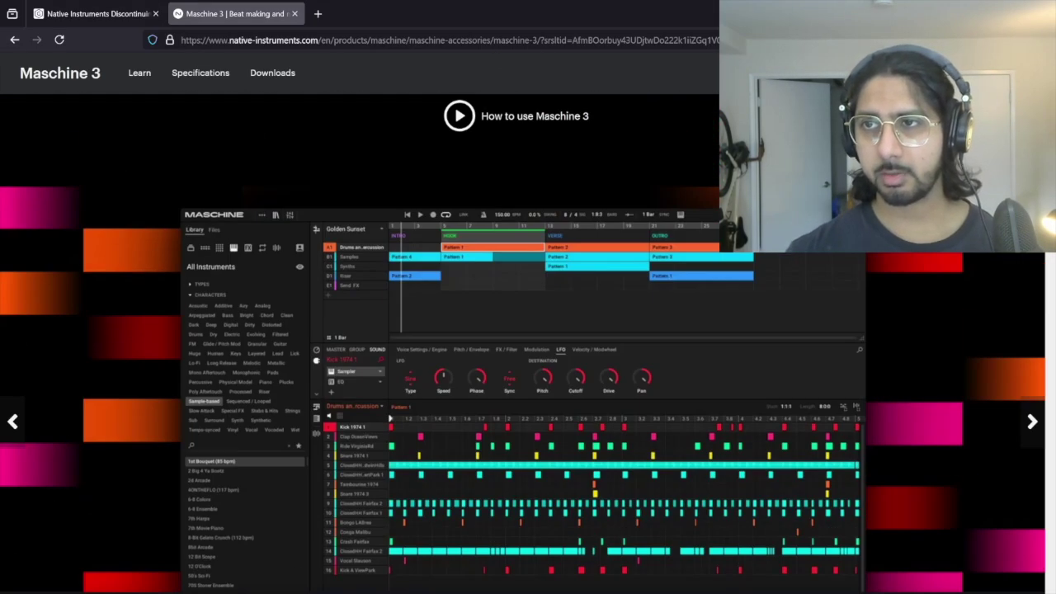
pyautogui.click(407, 348)
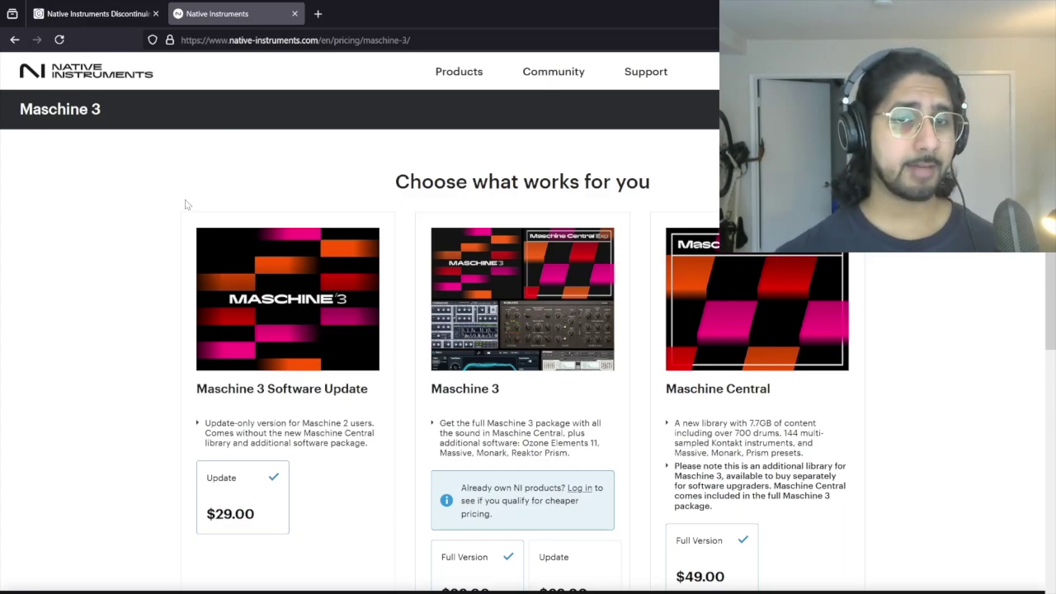
# Close the Native Instruments pricing tab with Ctrl+W
pyautogui.hotkey('ctrl', 'w')
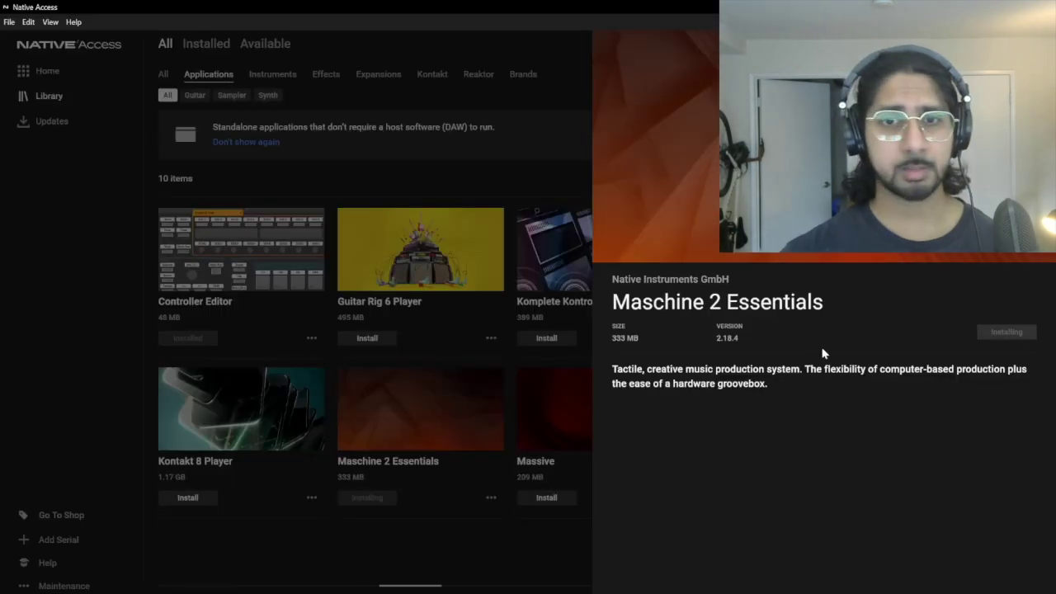
# Close the details panel, confirm Installed in Downloads, then launch Maschine 2 Essentials from Applications
pyautogui.click(94, 298)
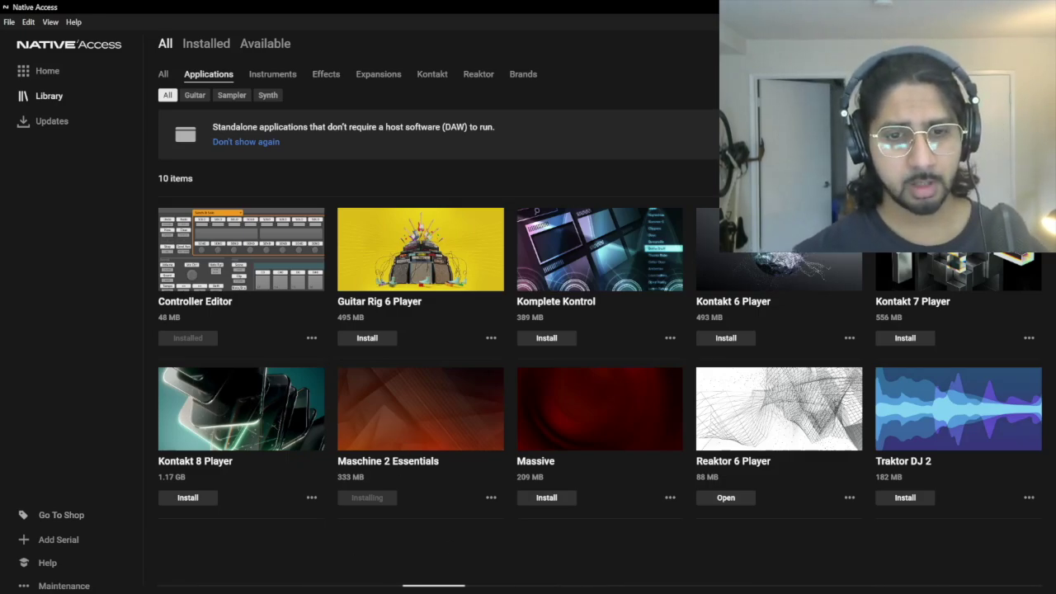
pyautogui.click(334, 585)
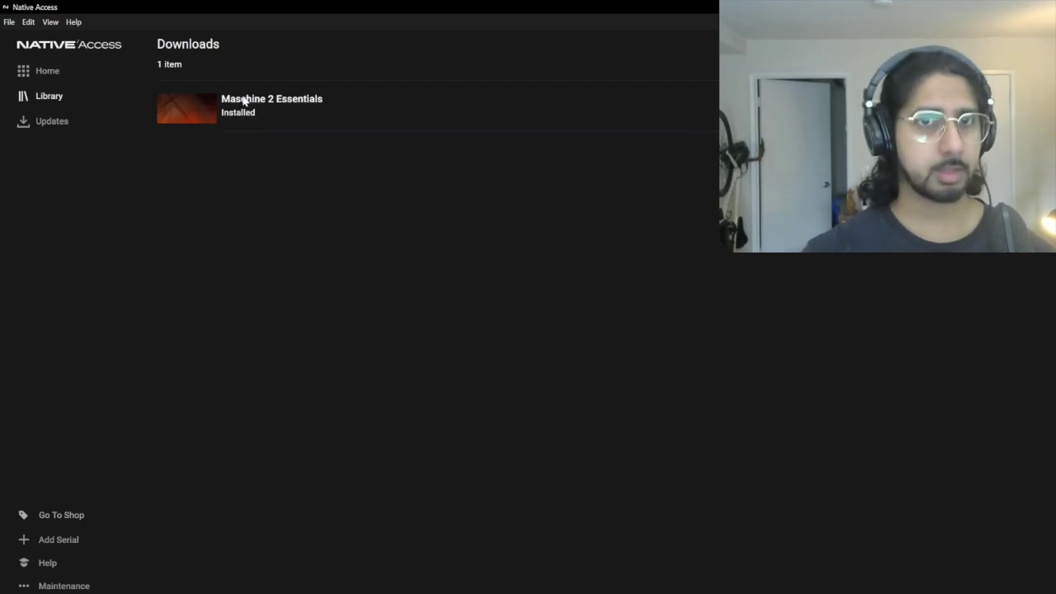
pyautogui.click(51, 76)
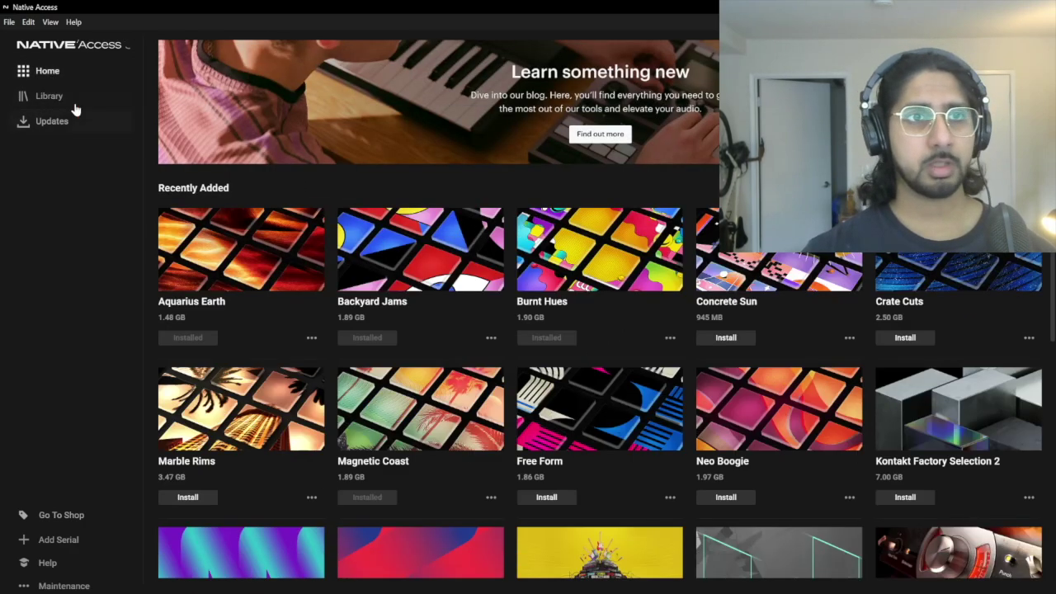
pyautogui.click(71, 99)
pyautogui.click(219, 76)
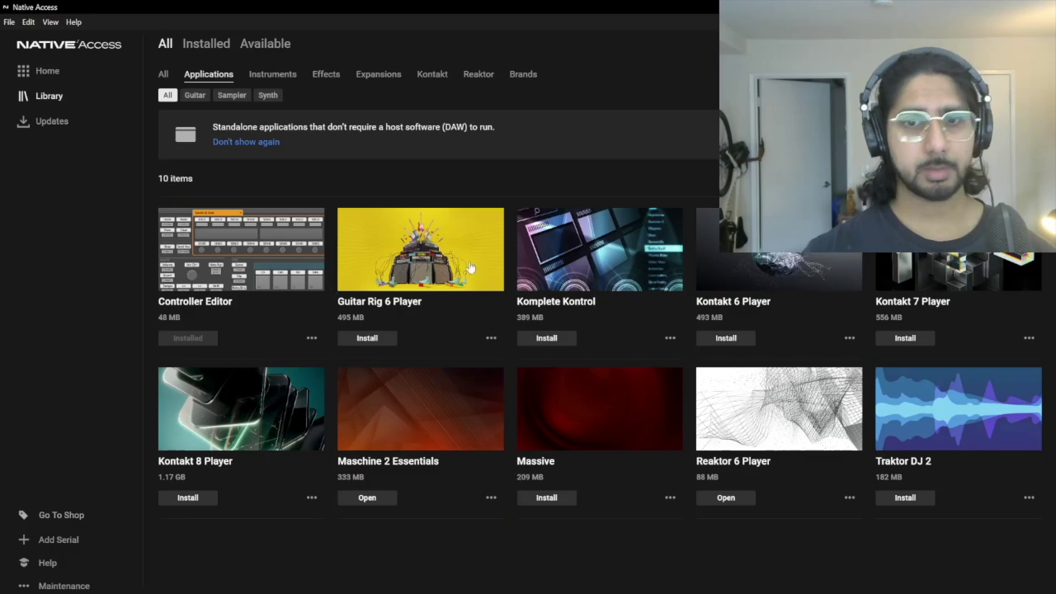
pyautogui.click(368, 498)
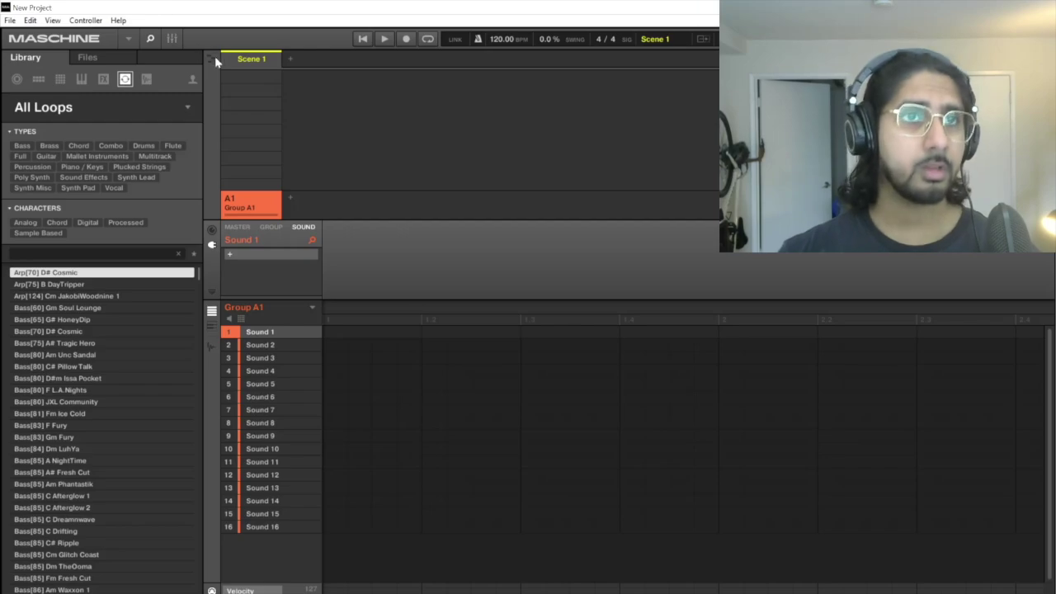
# Browse the View, Edit and File menus of the new empty Maschine 2 project
pyautogui.click(82, 20)
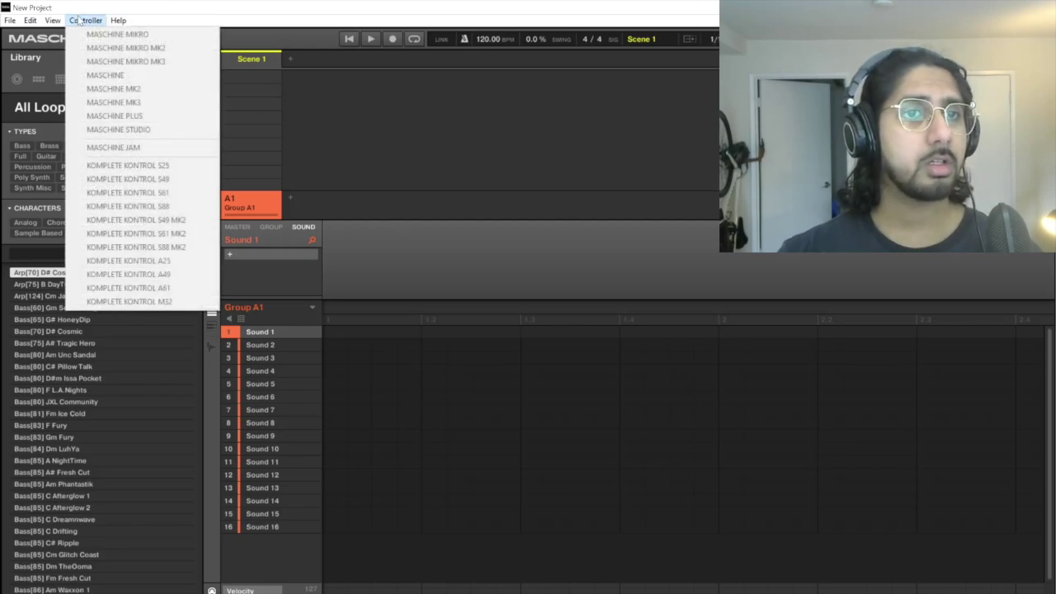
pyautogui.click(30, 22)
pyautogui.click(10, 20)
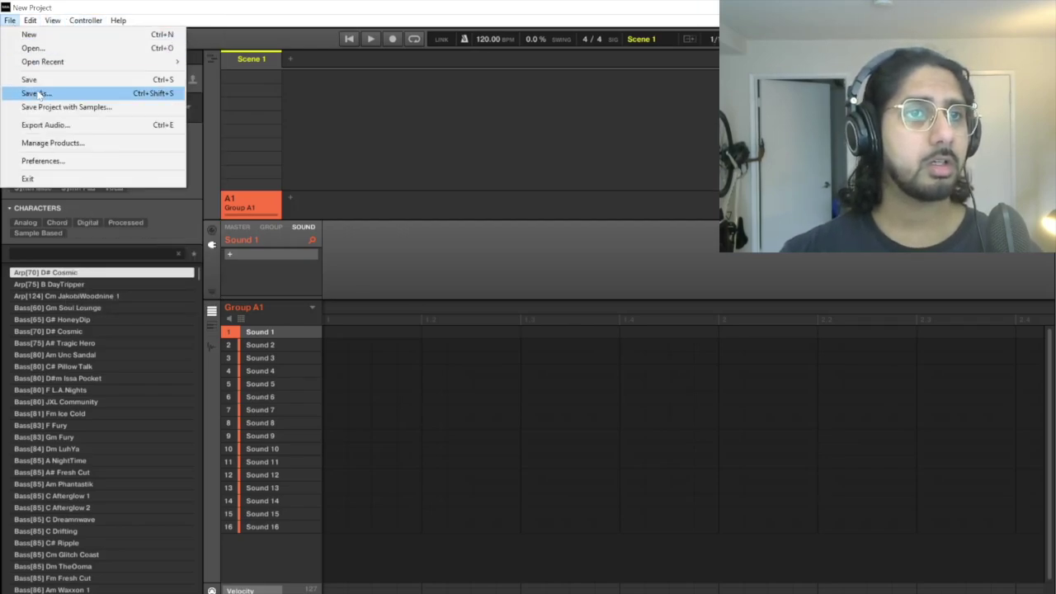
# Confirm MASCHINE is listed as the controller in Preferences > Hardware, then close Preferences
pyautogui.click(75, 162)
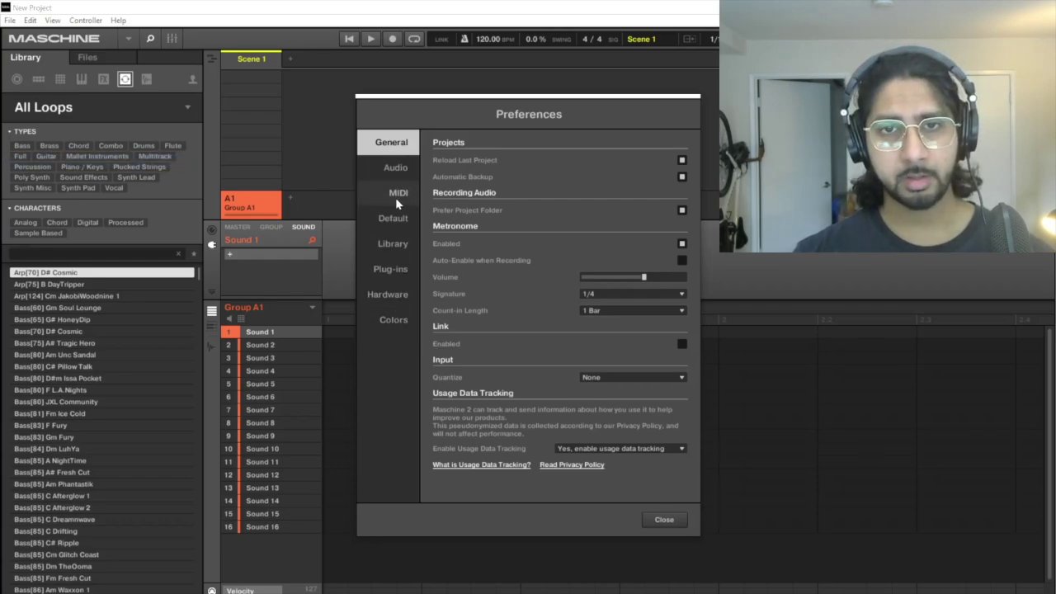
pyautogui.click(391, 297)
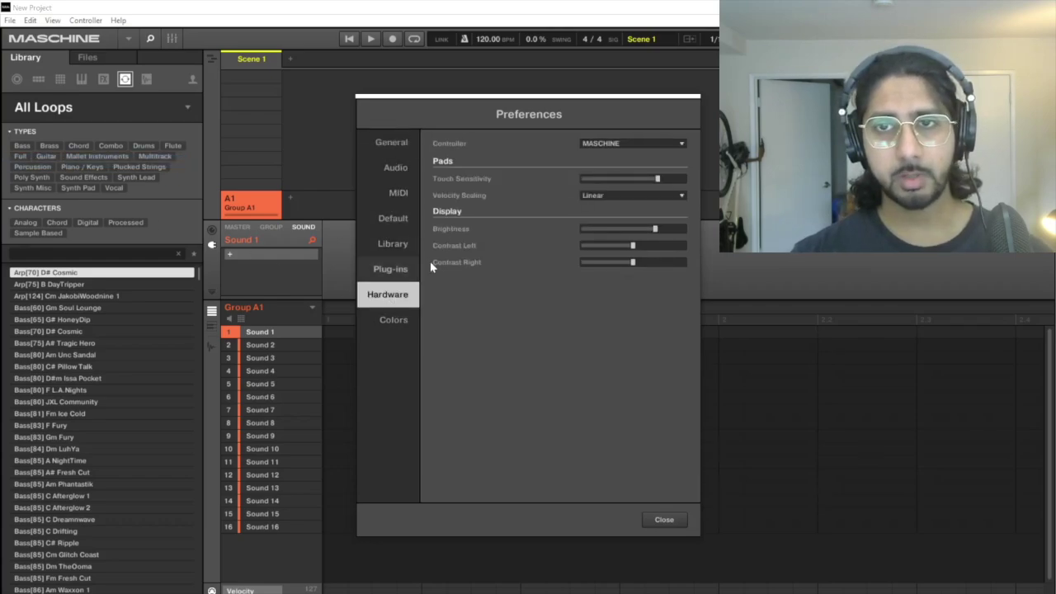
pyautogui.click(605, 146)
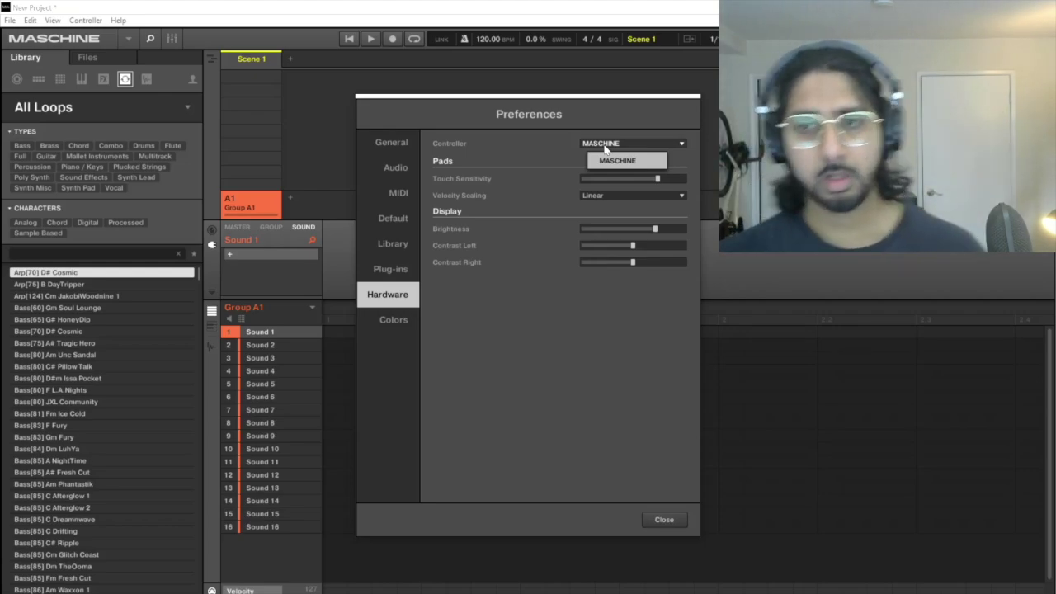
pyautogui.click(669, 521)
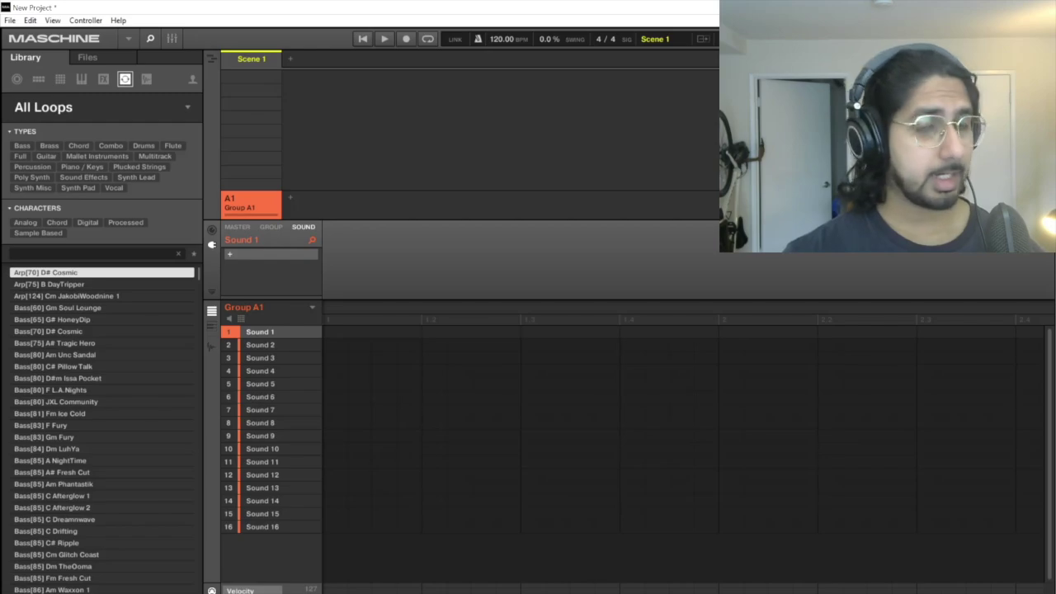
# Quit Maschine 2, discard the unsaved project, and switch back to Native Access
pyautogui.hotkey('ctrl', 'n')
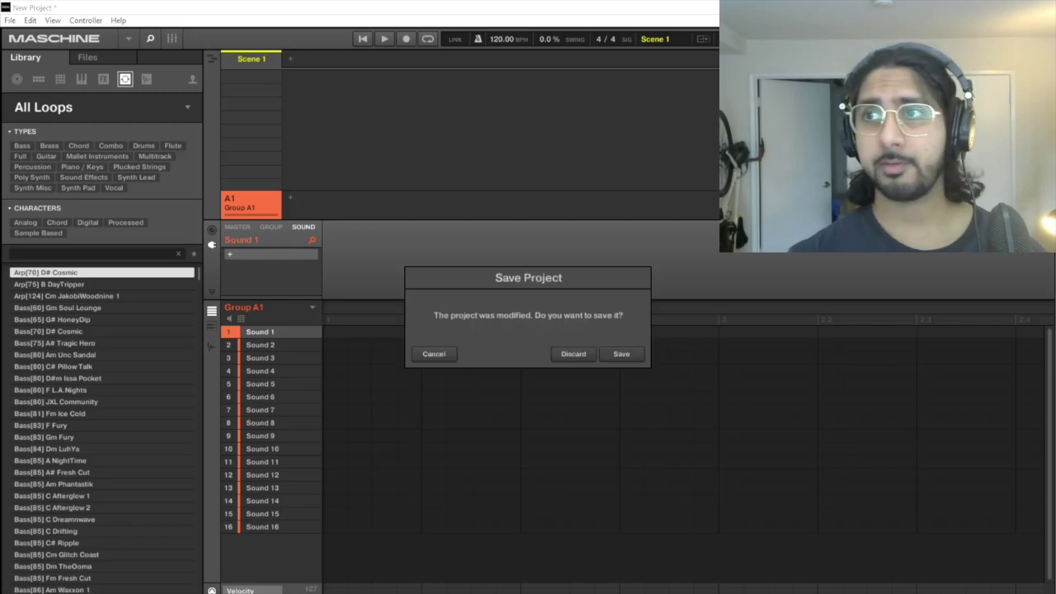
pyautogui.click(573, 354)
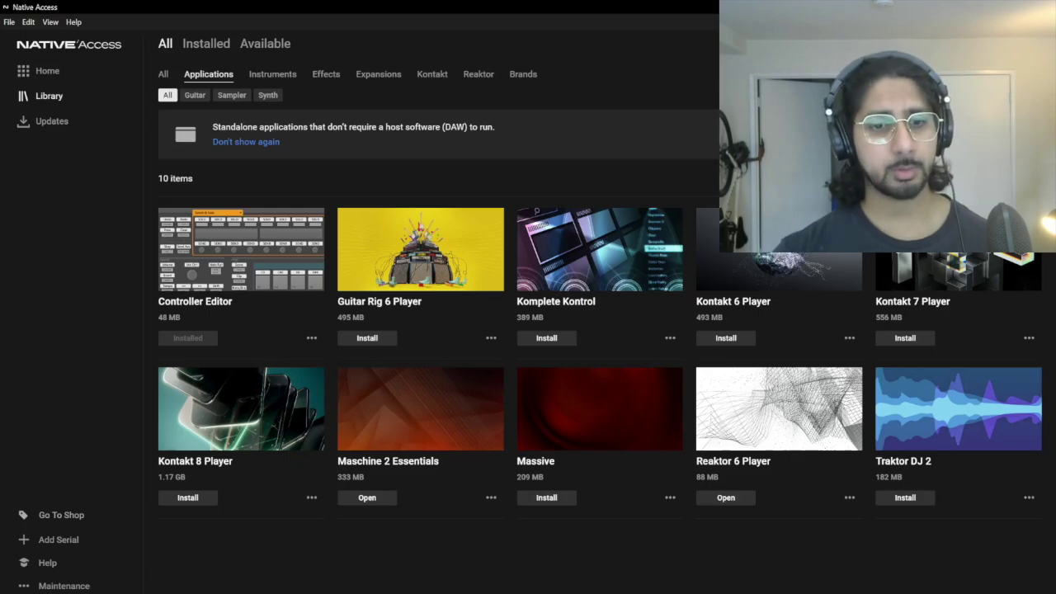
pyautogui.hotkey('alt', 'Tab')
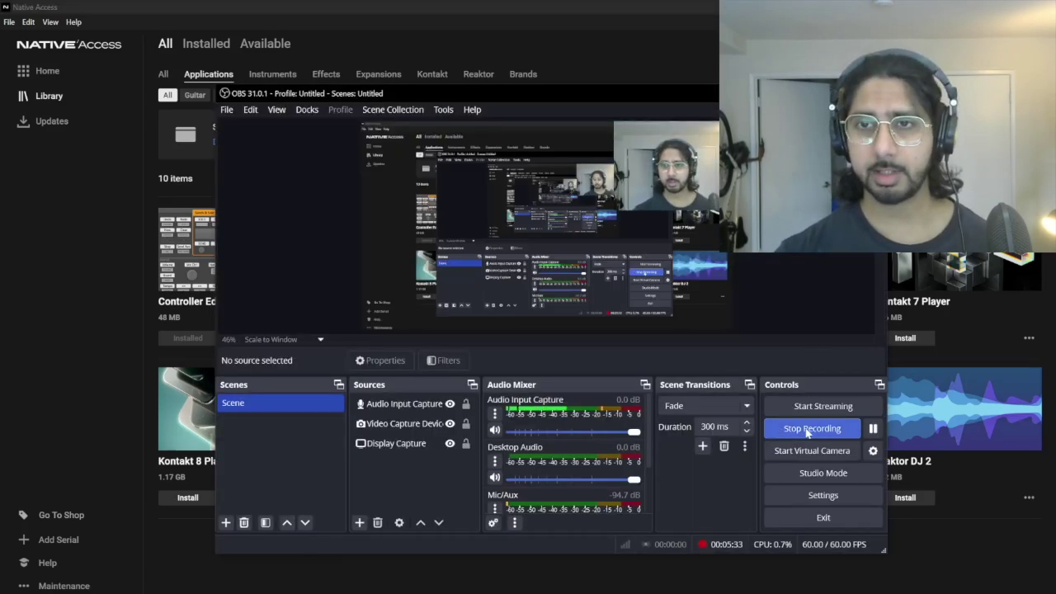